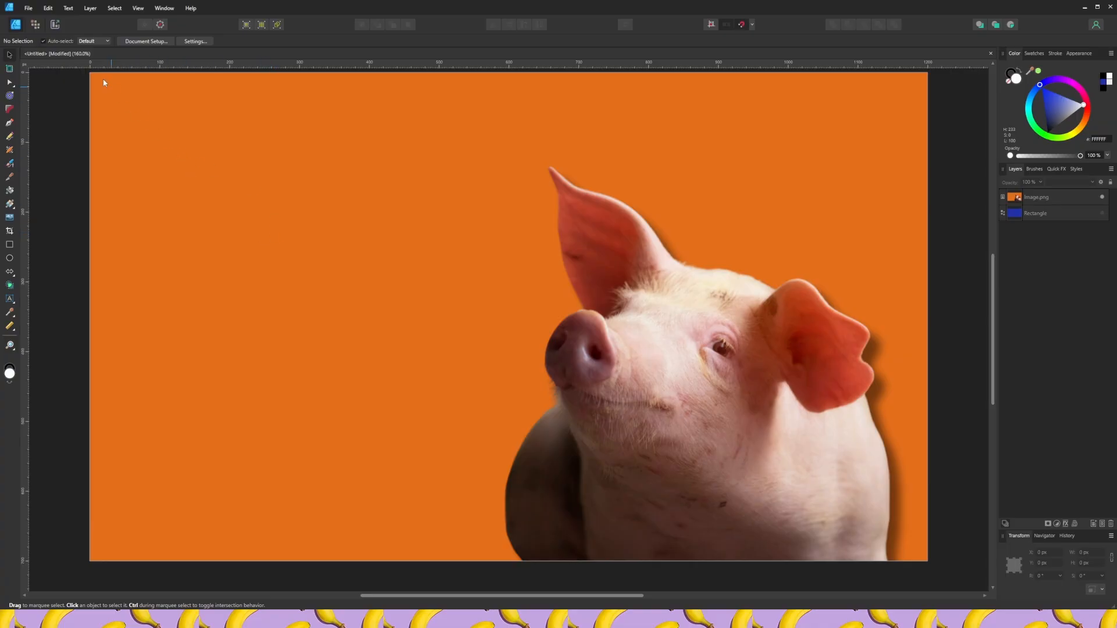
# Step: Select the pig image and switch to the Pixel Persona
pyautogui.click(31, 10)
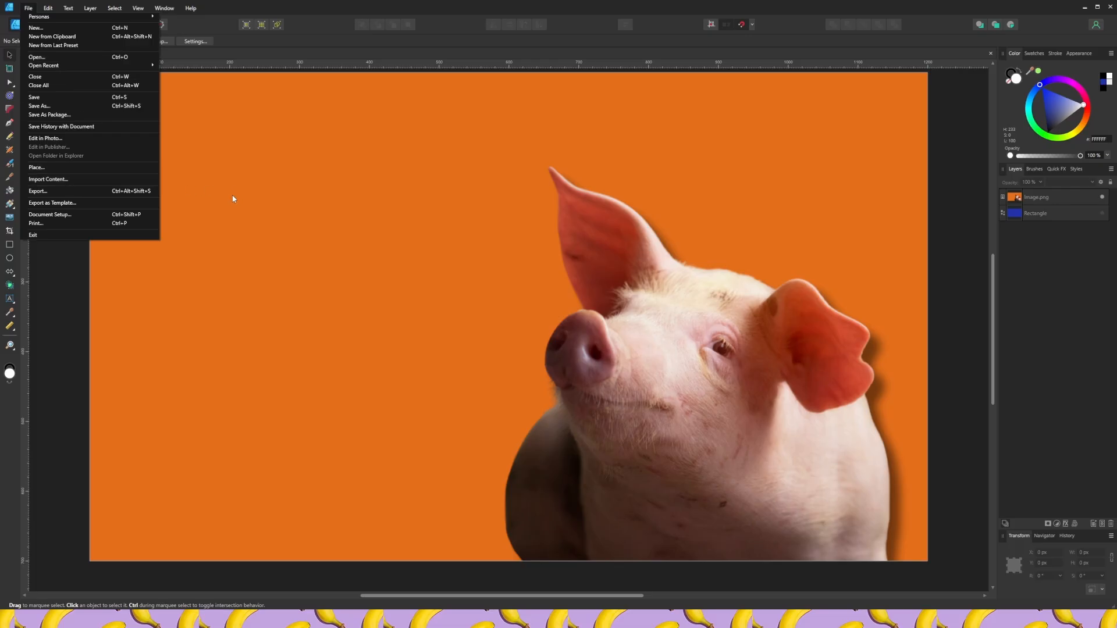
pyautogui.click(283, 161)
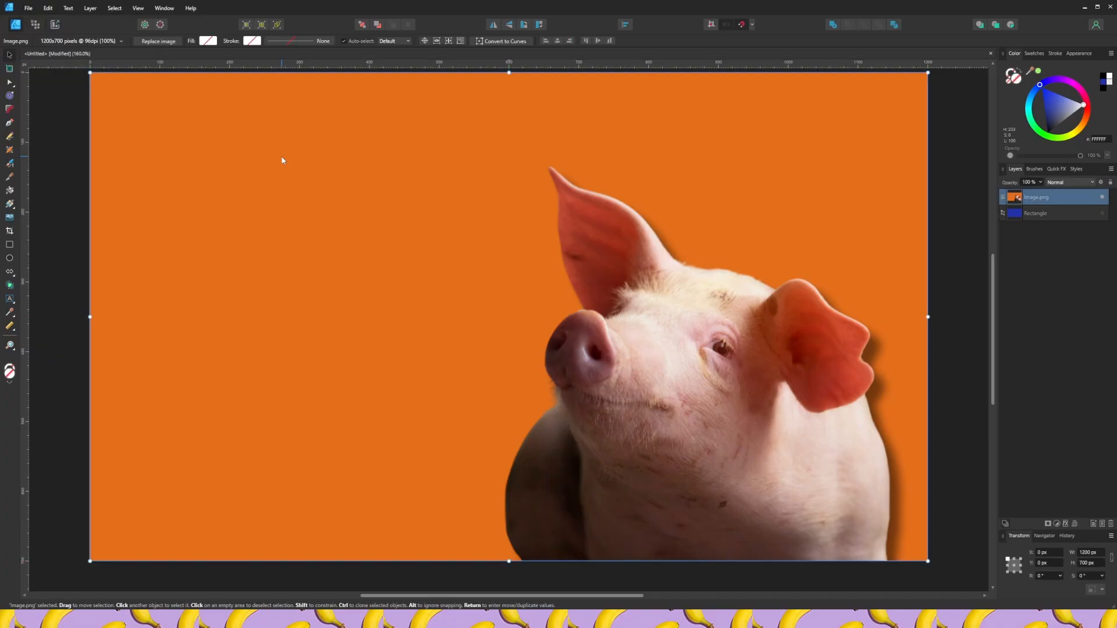
pyautogui.click(35, 25)
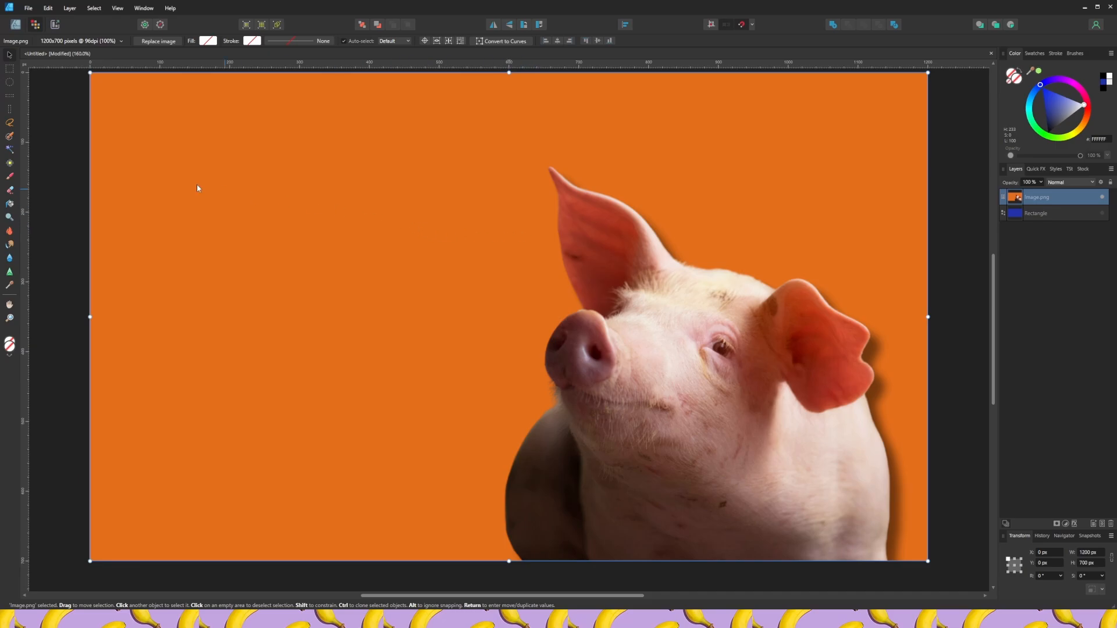
# Step: Flood-select the orange background of the pig image with a tolerance of 11%
pyautogui.click(10, 150)
pyautogui.click(163, 120)
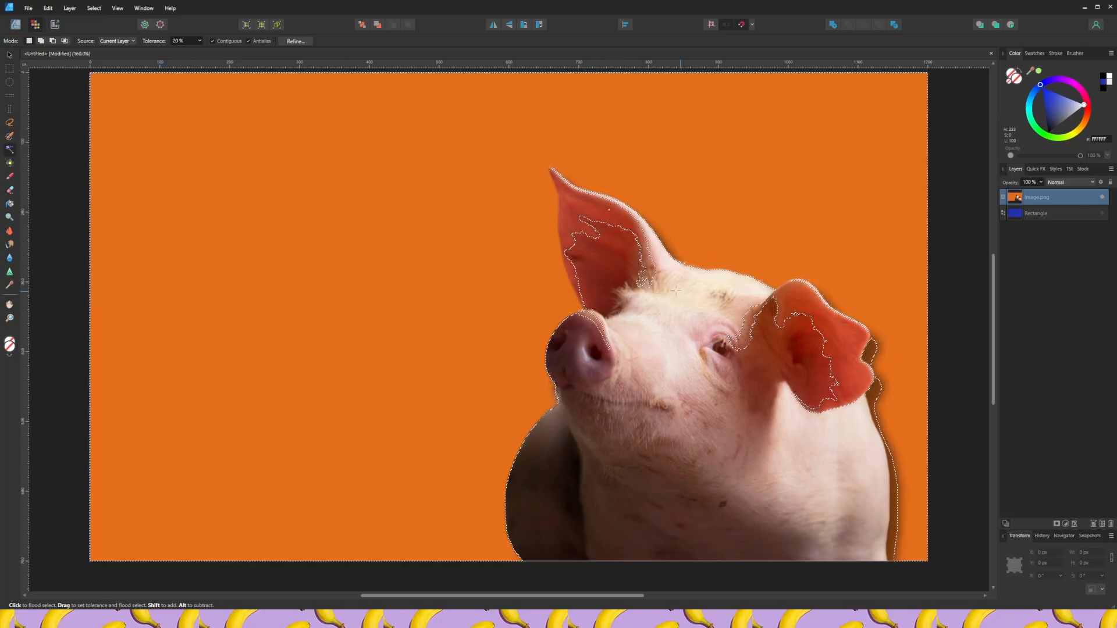
pyautogui.hotkey('ctrl', 'd')
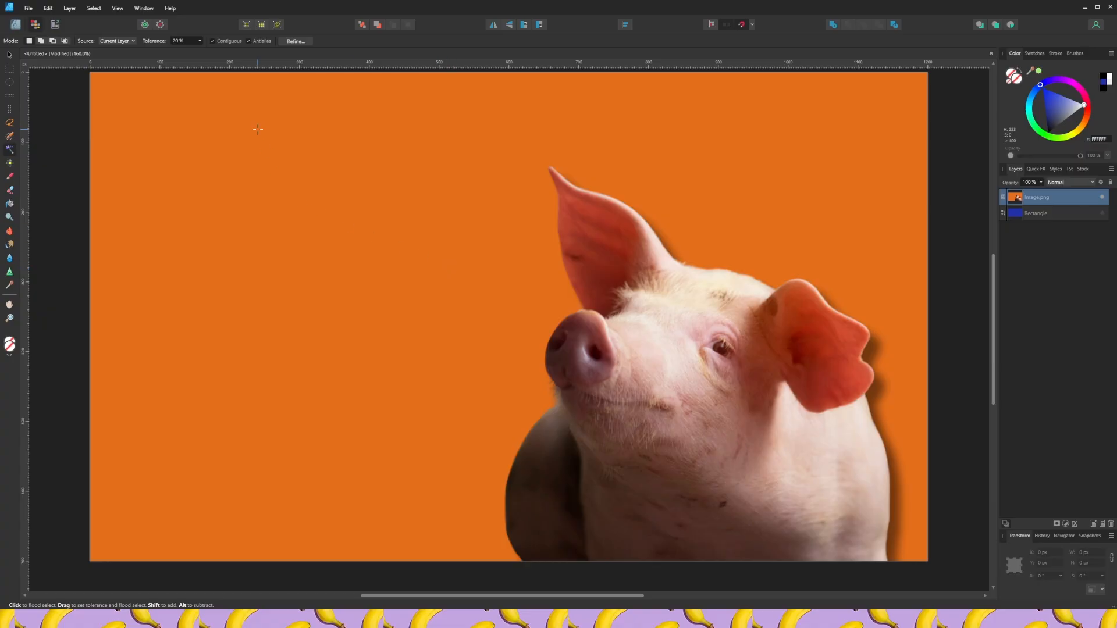
pyautogui.moveTo(299, 155); pyautogui.dragTo(320, 147)
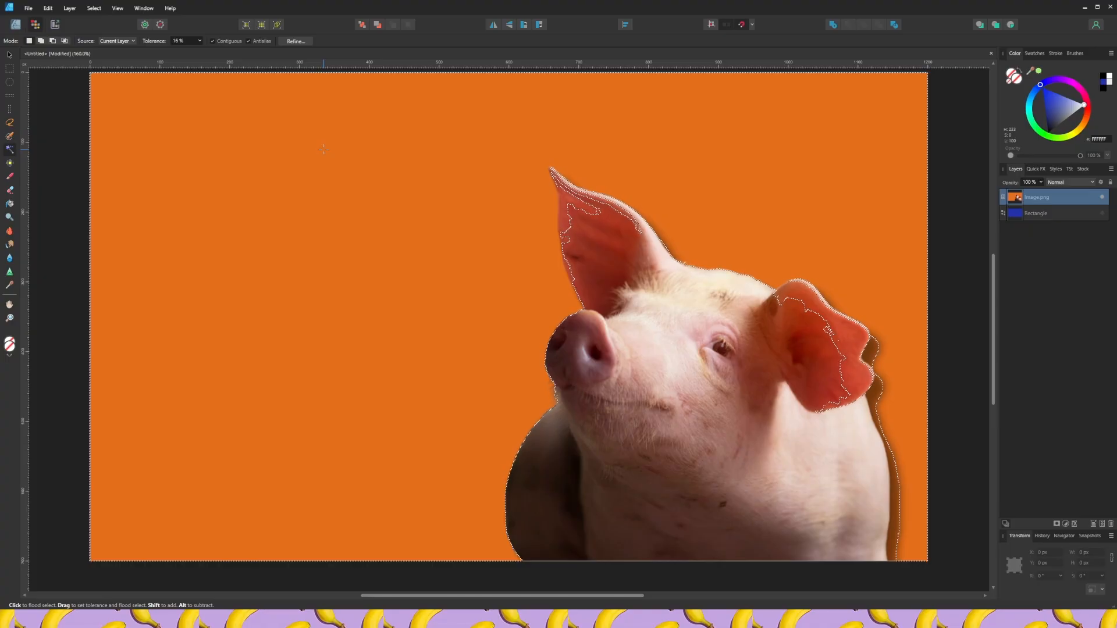
pyautogui.hotkey('ctrl', 'd')
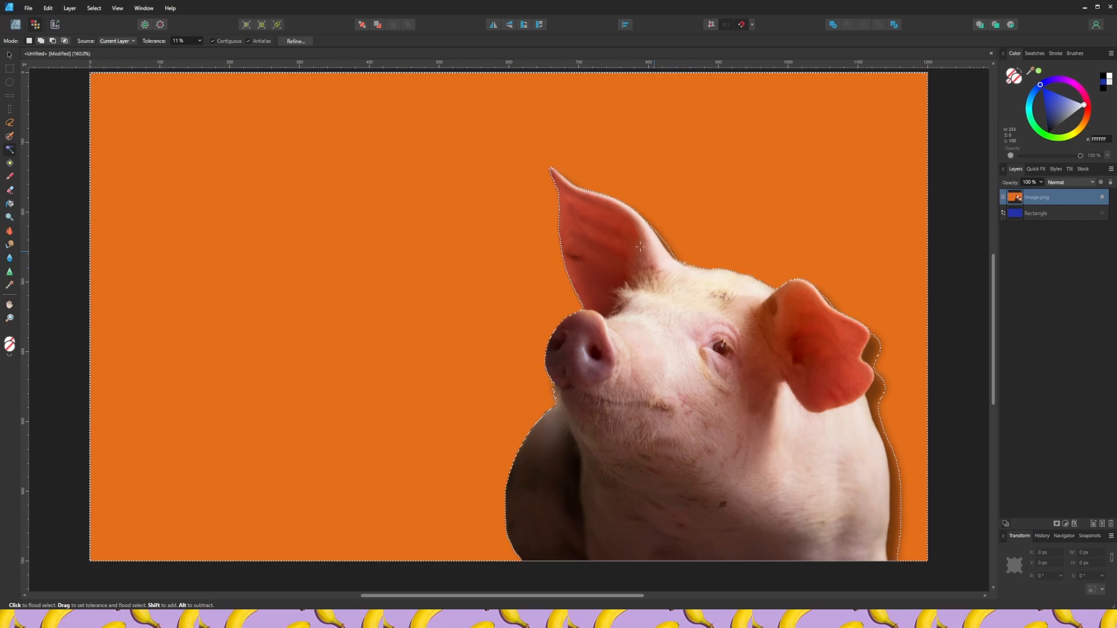
# Step: Add the shadow around the pig to the selection with the Selection Brush and delete the selected background
pyautogui.click(11, 142)
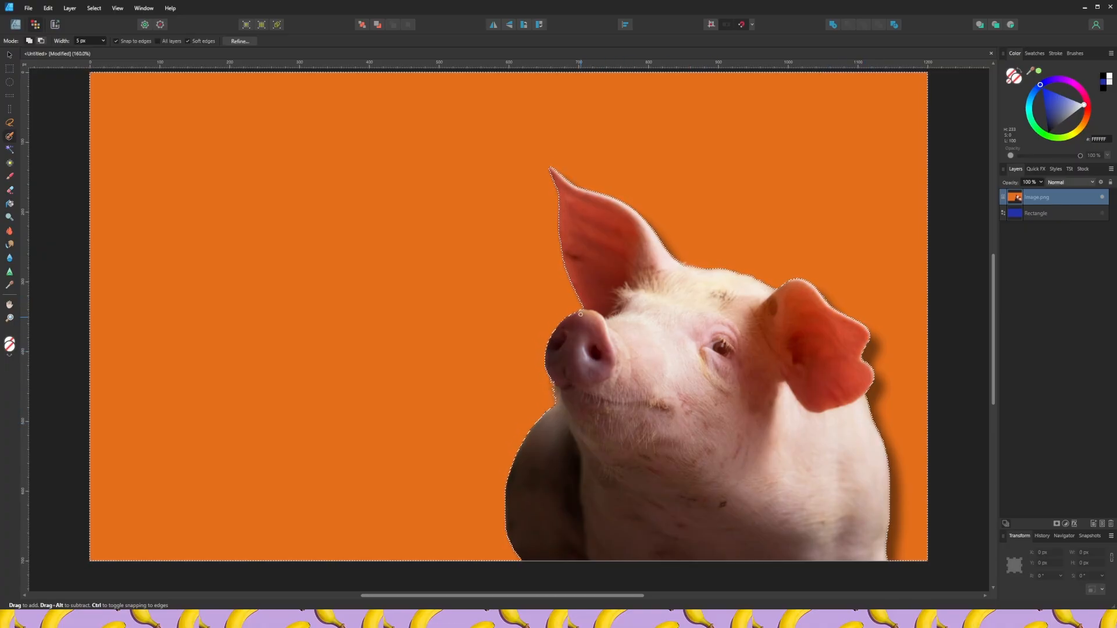
pyautogui.scroll(3, 560, 231)
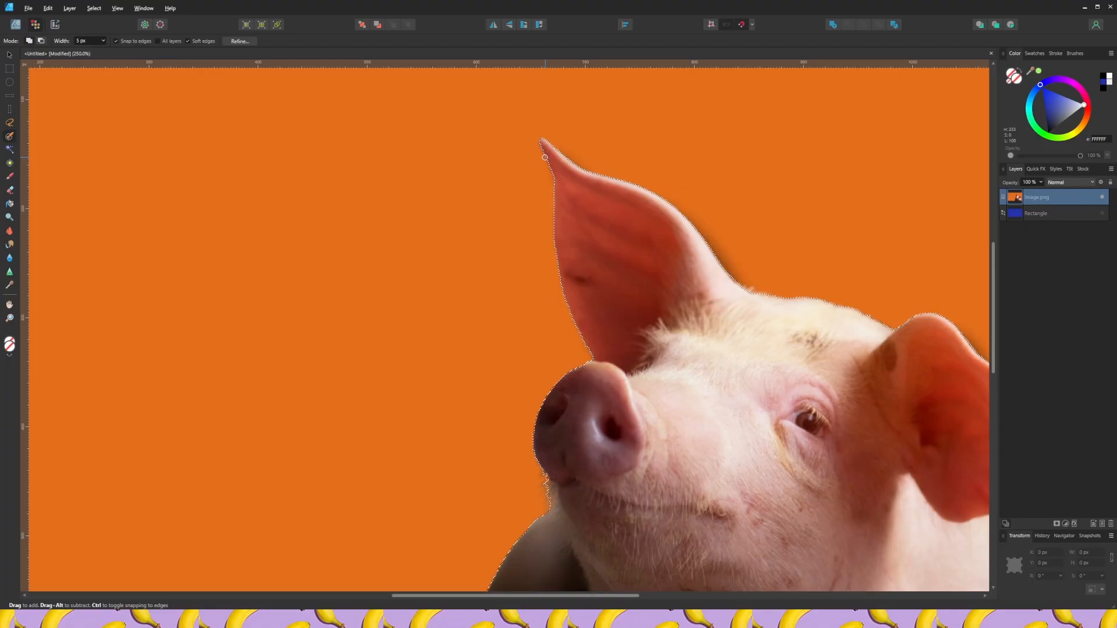
pyautogui.scroll(-4, 623, 279)
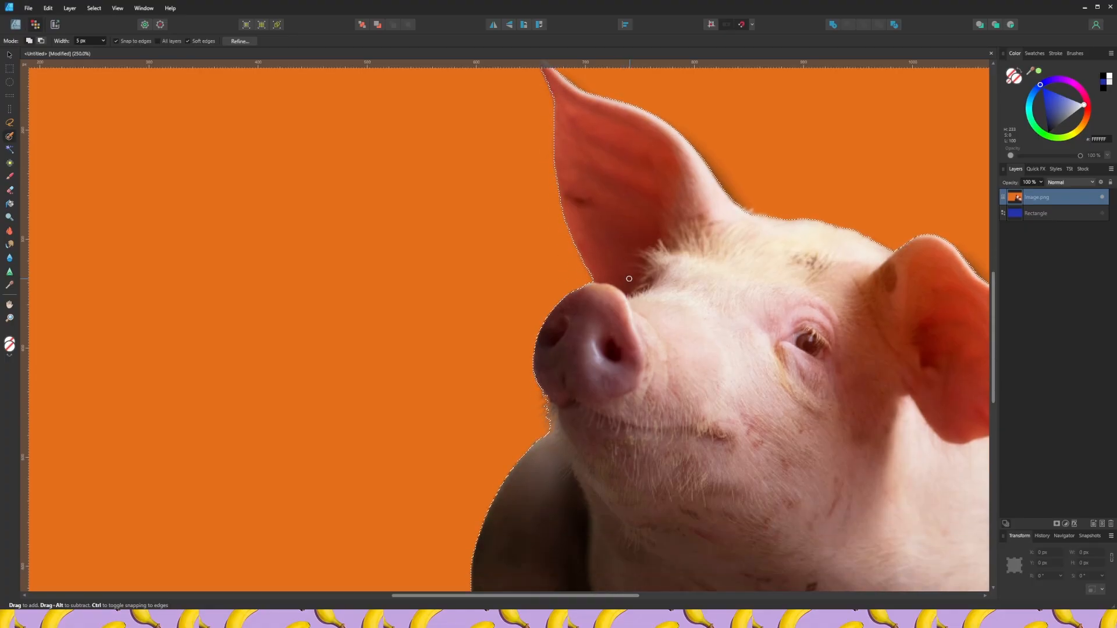
pyautogui.scroll(-3, 629, 283)
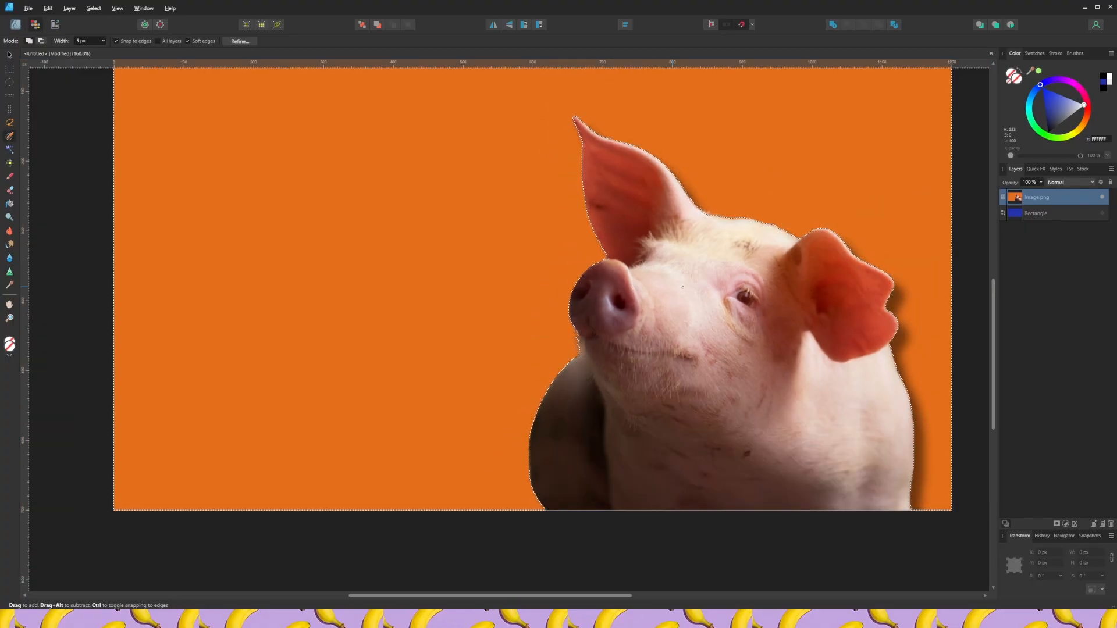
pyautogui.moveTo(704, 289); pyautogui.dragTo(681, 353)
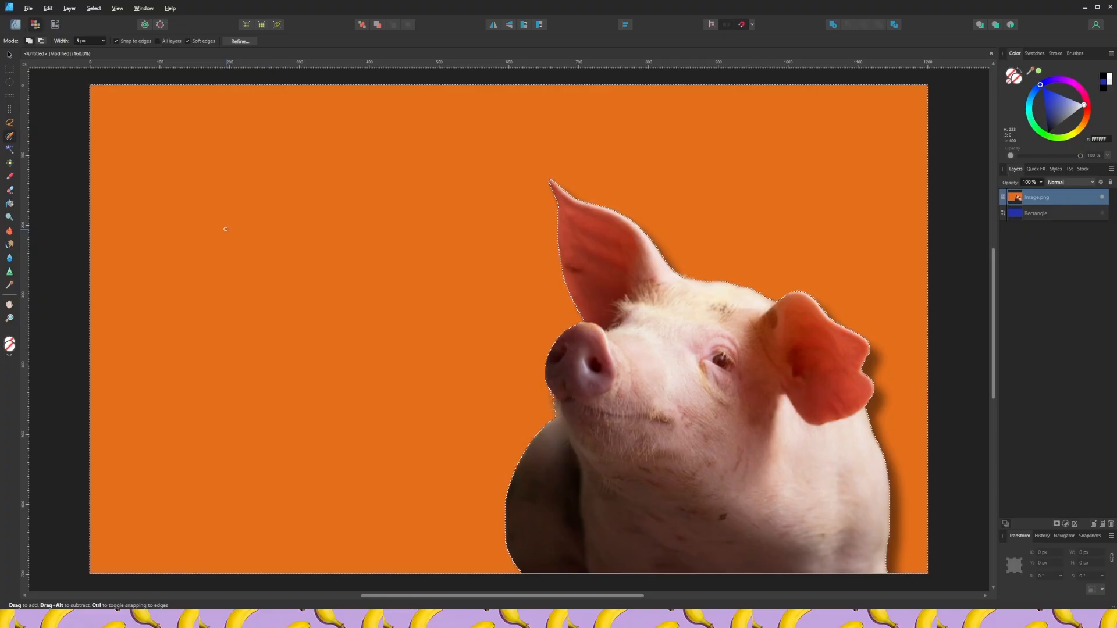
pyautogui.press('Delete')
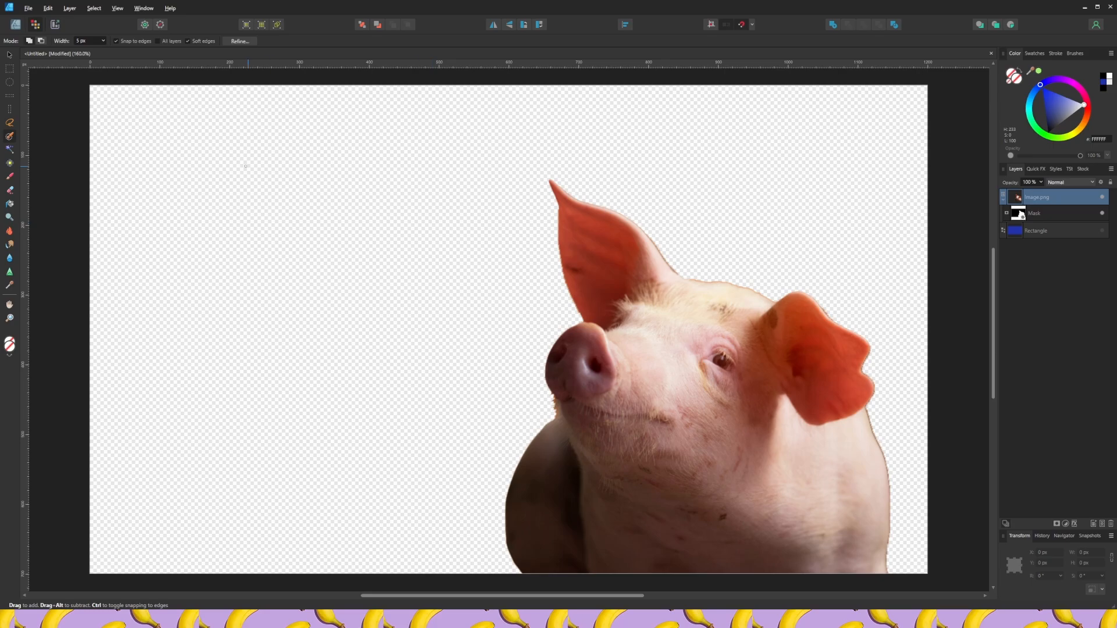
# Step: Activate the Paint Brush and select the pig image's mask layer for painting
pyautogui.click(10, 177)
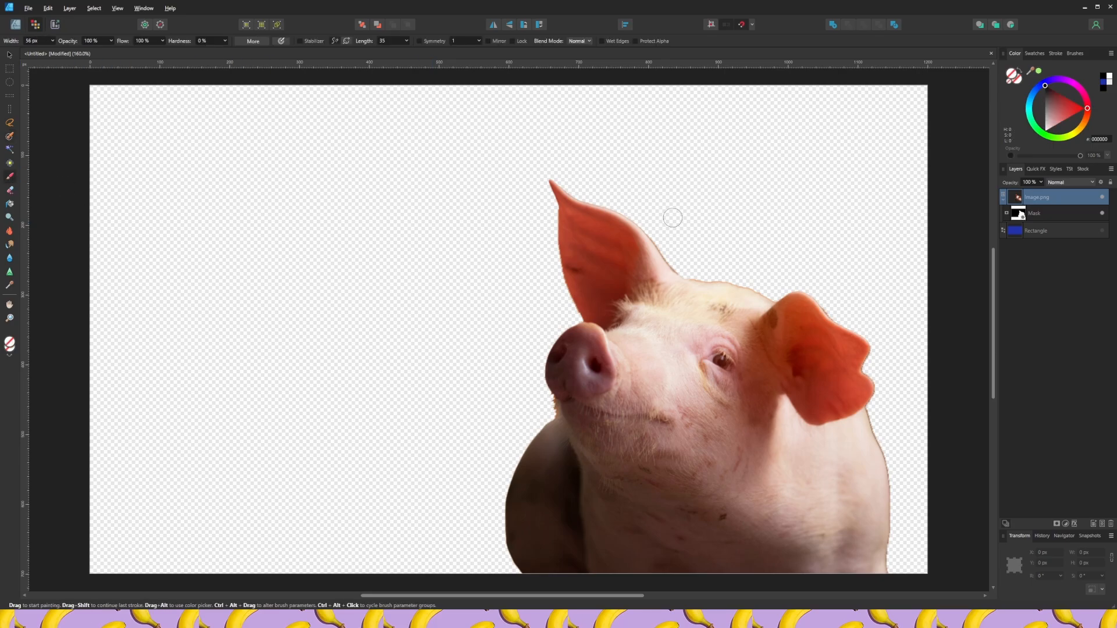
pyautogui.click(1057, 213)
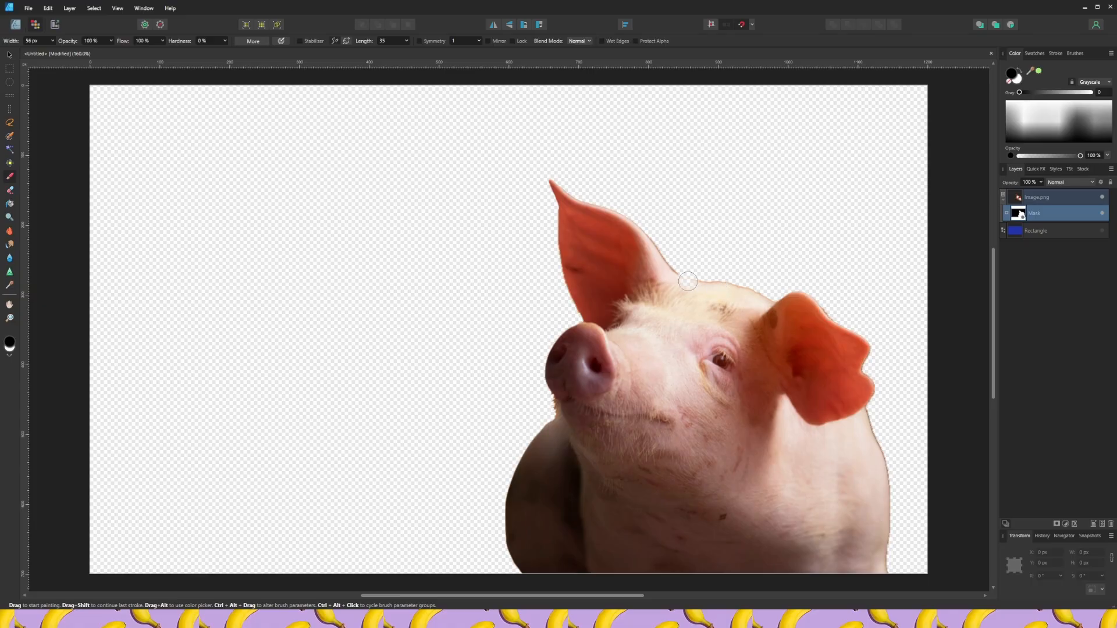
# Step: Try painting white on the mask beside the pig to restore background, undo it and return the brush colour to black
pyautogui.press('x')
pyautogui.moveTo(696, 282); pyautogui.dragTo(698, 283)
pyautogui.hotkey('ctrl', 'z')
pyautogui.click(668, 258)
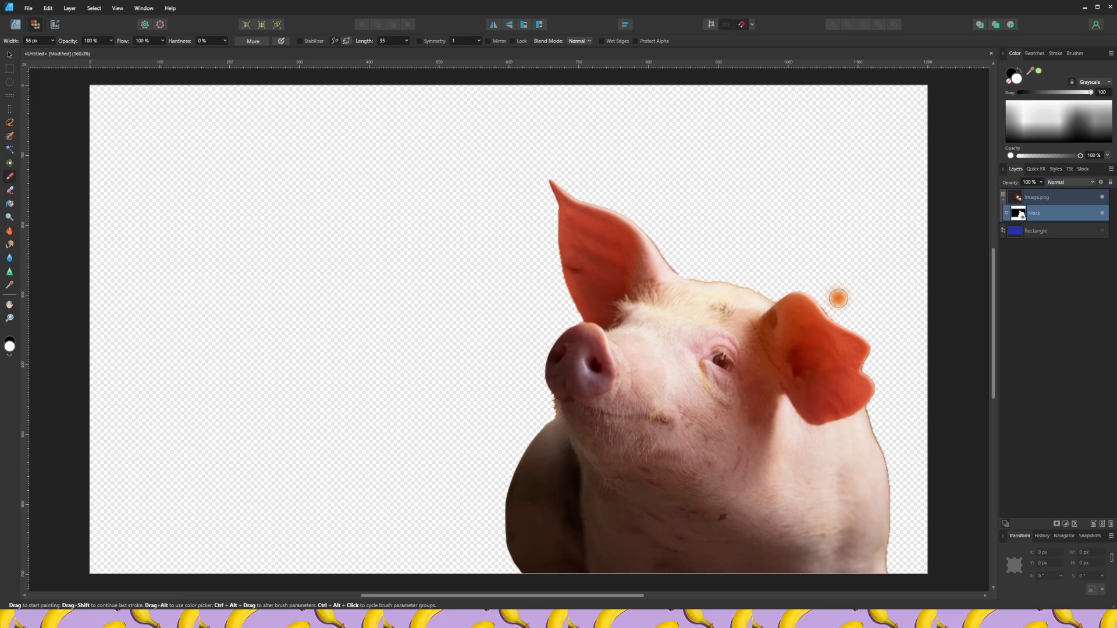
pyautogui.press('x')
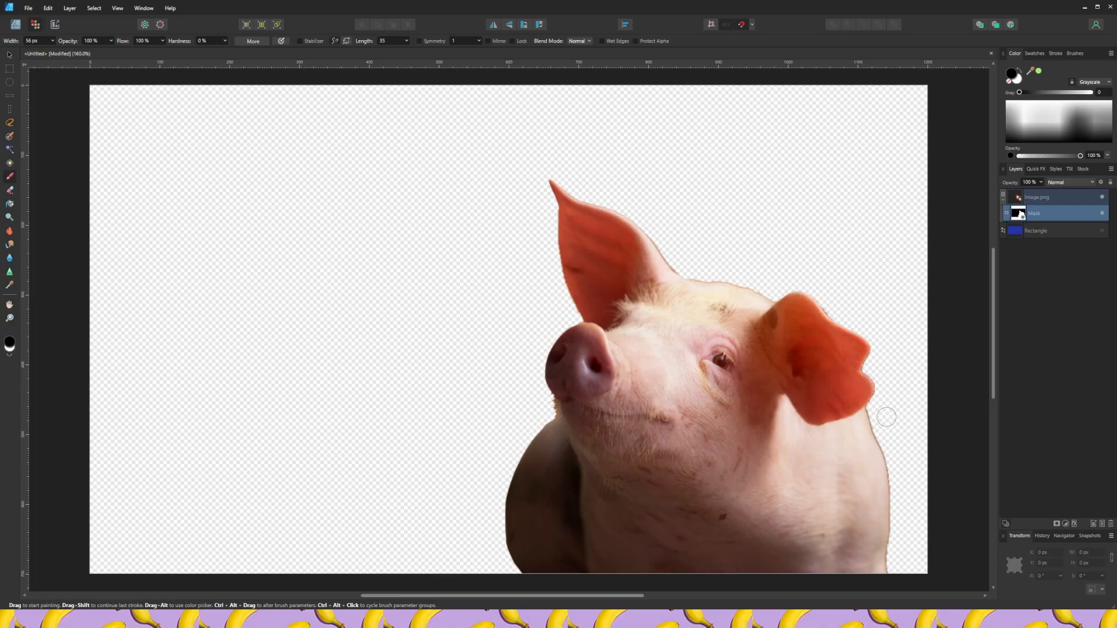
# Step: Reduce the brush width to 13 px and paint black on the mask along the outer edge of the pig's pointed ear
pyautogui.press('[')
pyautogui.press('[')
pyautogui.press('[')
pyautogui.press('[')
pyautogui.press('[')
pyautogui.press('[')
pyautogui.press('[')
pyautogui.scroll(5, 680, 289)
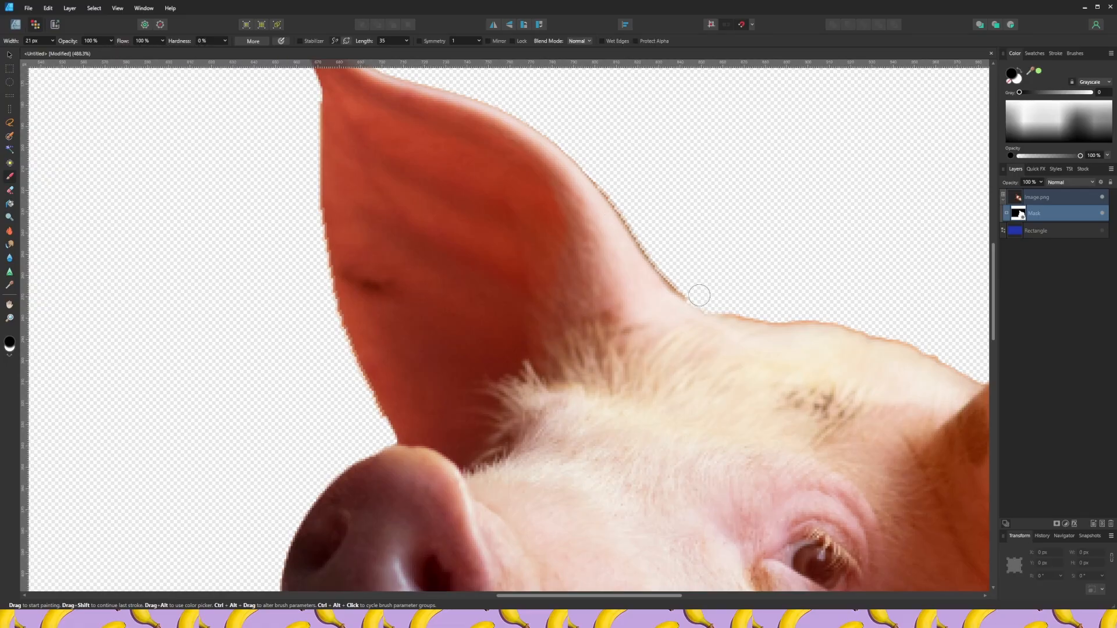
pyautogui.press('[')
pyautogui.press('[')
pyautogui.press('[')
pyautogui.press('[')
pyautogui.moveTo(696, 298)
pyautogui.mouseDown()
pyautogui.moveTo(648, 256)
pyautogui.moveTo(587, 170)
pyautogui.mouseUp()
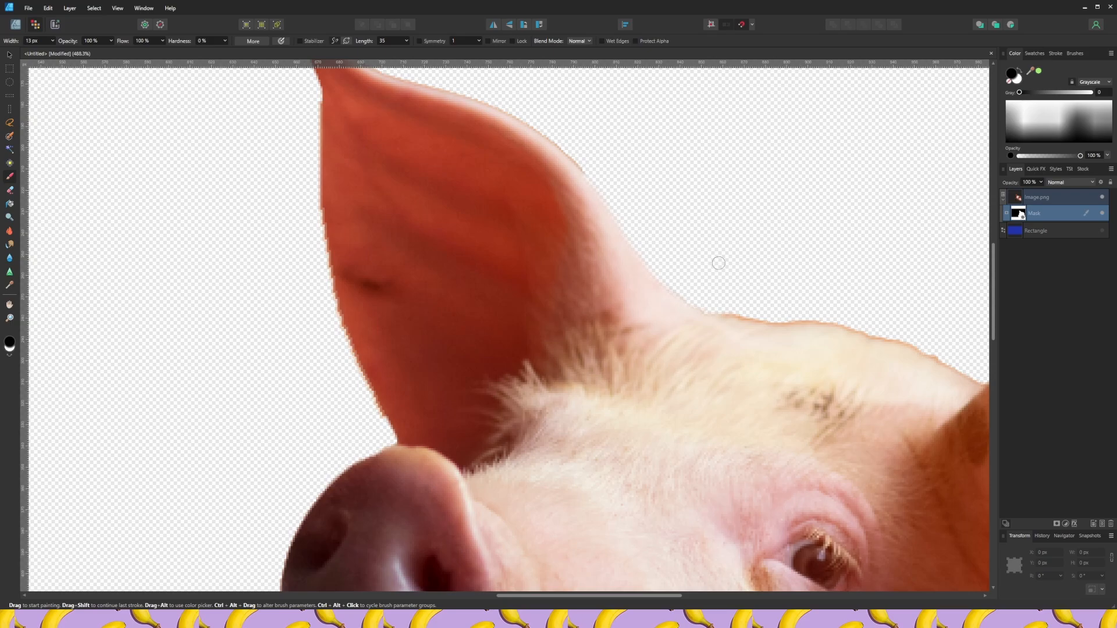
# Step: Paint black on the mask along the top of the pig's head between the ears to remove the orange fringe
pyautogui.scroll(-4, 718, 263)
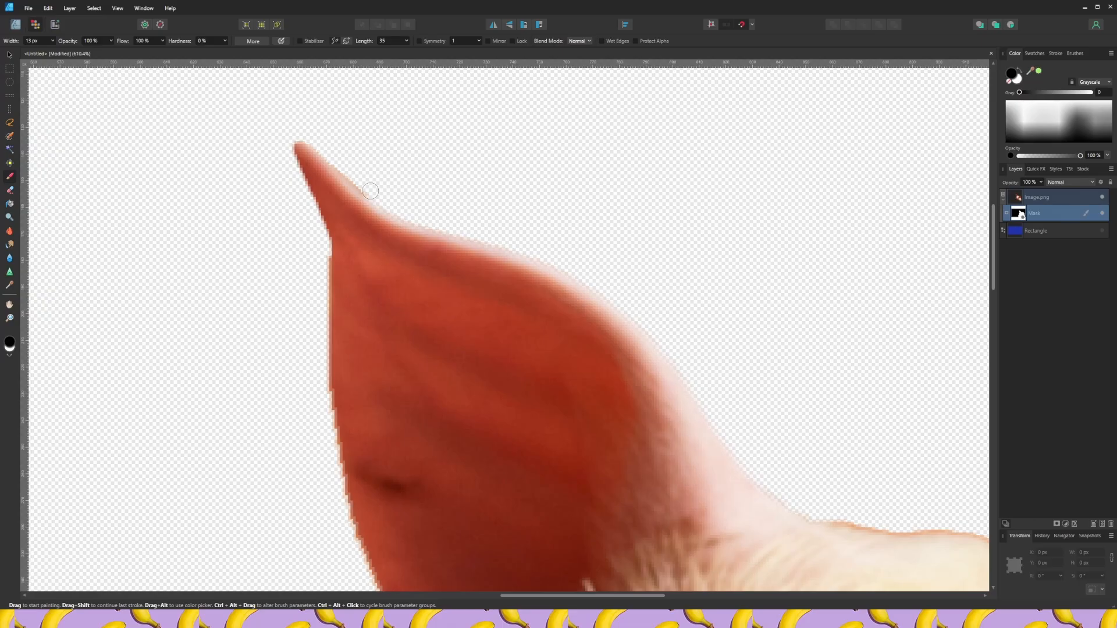
pyautogui.scroll(-5, 488, 229)
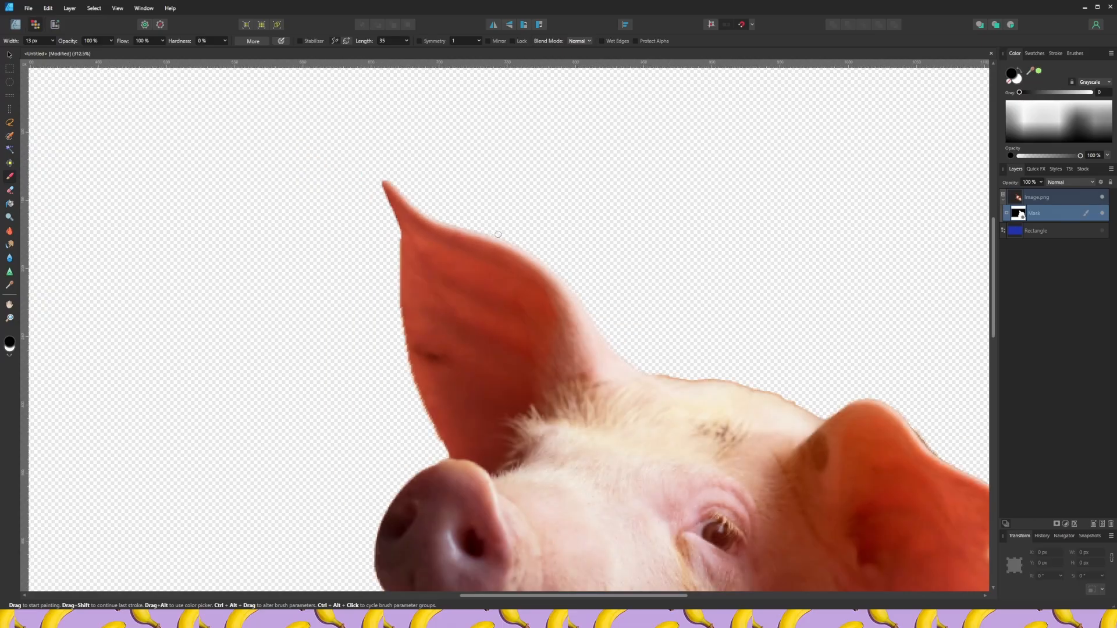
pyautogui.scroll(2, 592, 308)
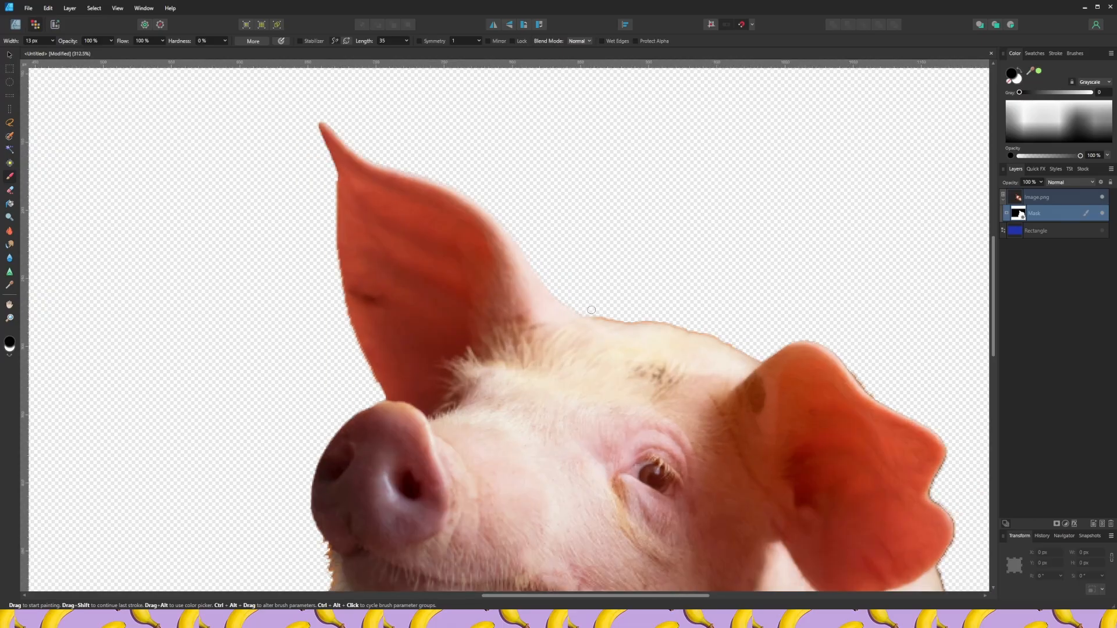
pyautogui.scroll(2, 586, 306)
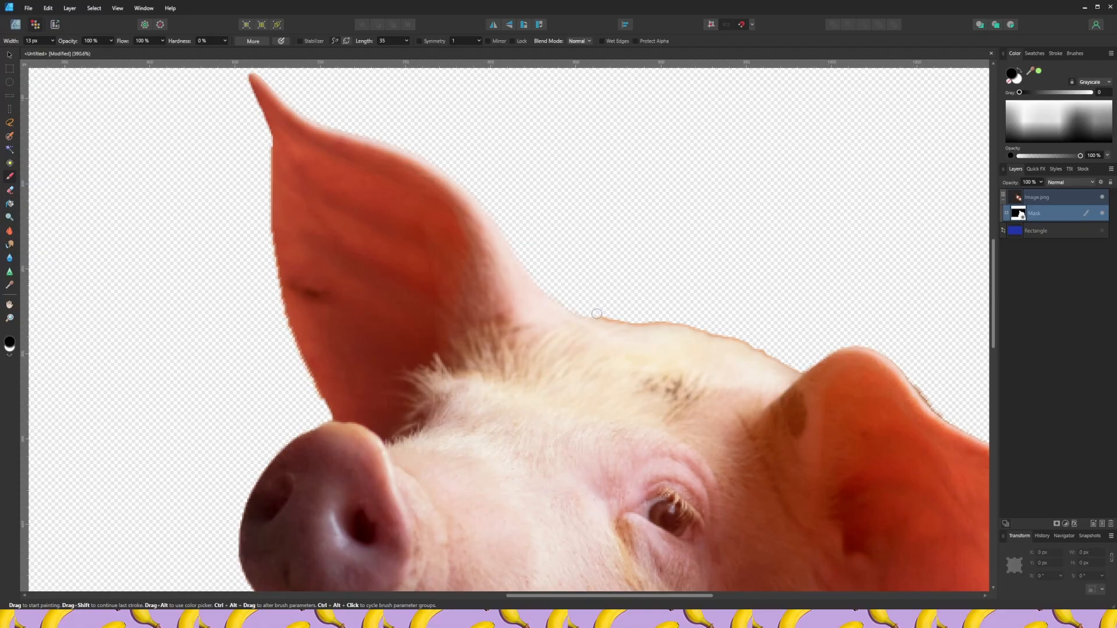
pyautogui.moveTo(646, 320)
pyautogui.mouseDown()
pyautogui.moveTo(703, 327)
pyautogui.moveTo(797, 364)
pyautogui.mouseUp()
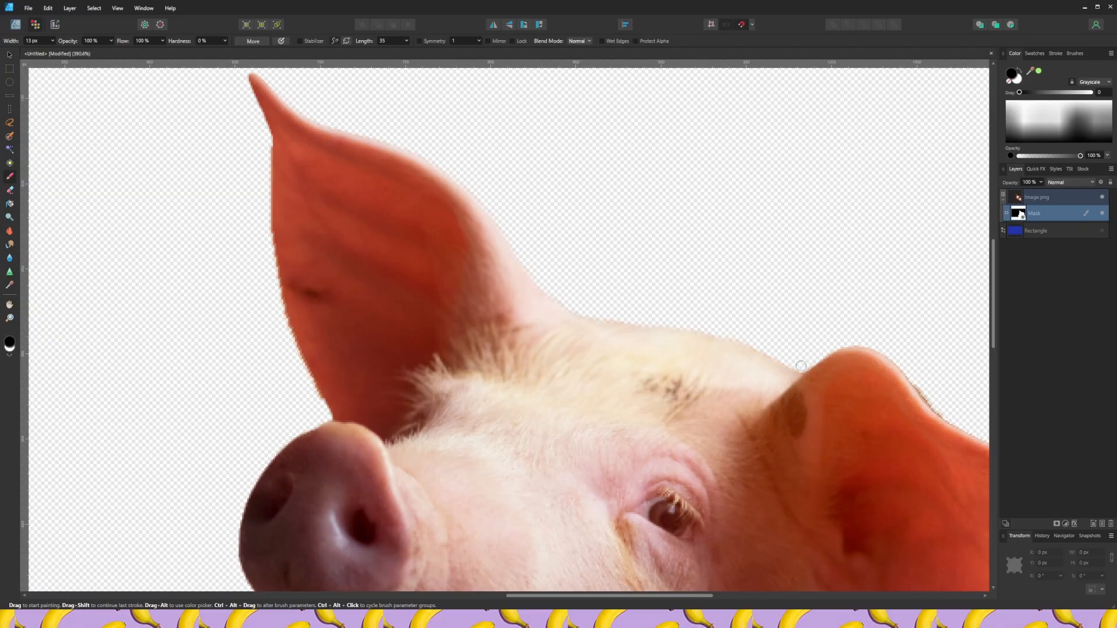
# Step: Paint black on the mask below the pig's snout to remove the leftover orange fringe at the chin
pyautogui.scroll(-4, 796, 364)
pyautogui.scroll(-2, 698, 384)
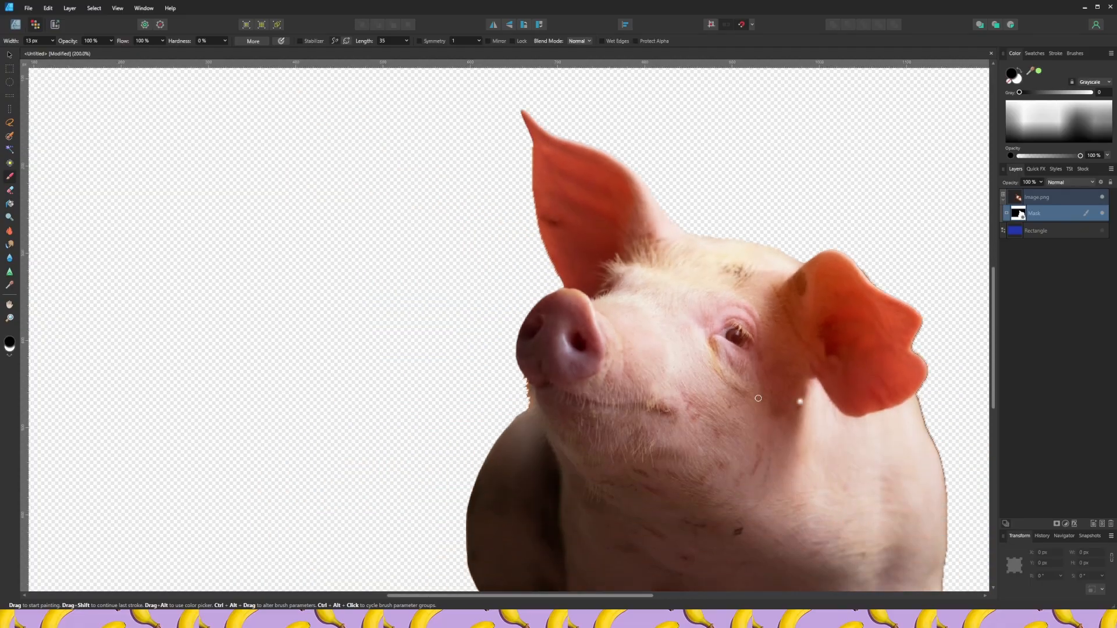
pyautogui.scroll(2, 526, 367)
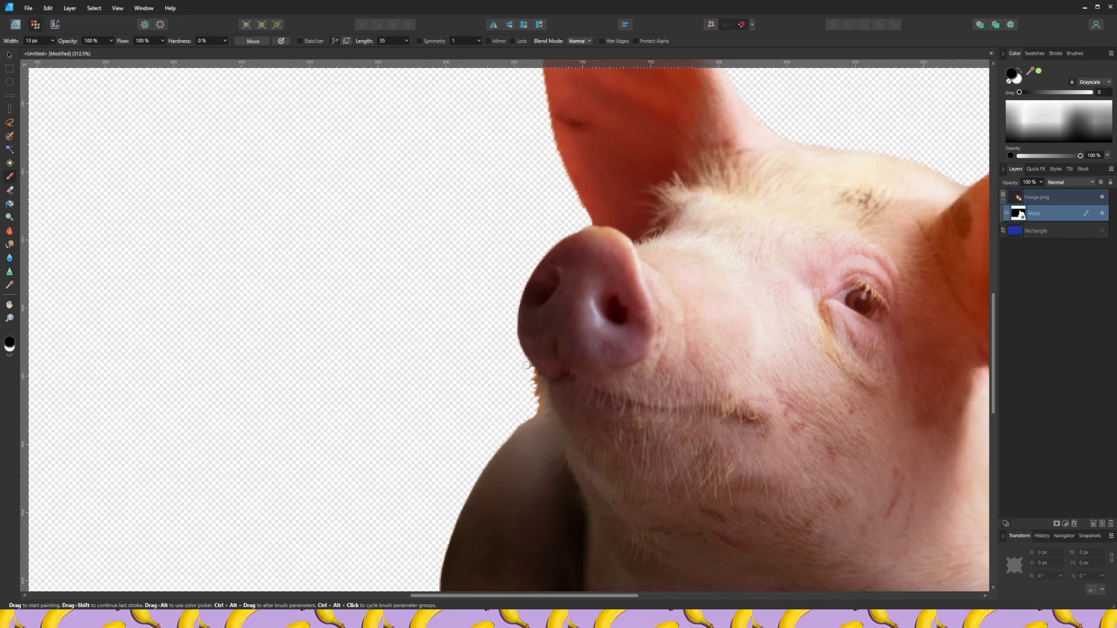
pyautogui.moveTo(534, 386)
pyautogui.mouseDown()
pyautogui.moveTo(536, 408)
pyautogui.moveTo(535, 379)
pyautogui.moveTo(545, 400)
pyautogui.moveTo(526, 407)
pyautogui.mouseUp()
pyautogui.scroll(-3, 450, 382)
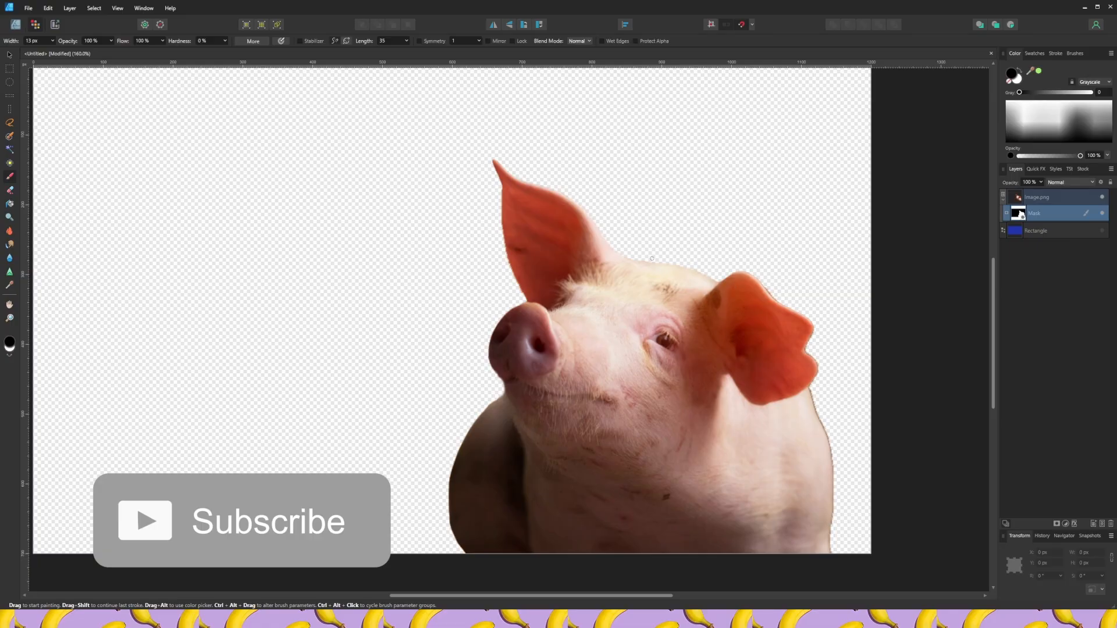
# Step: Show the blue Rectangle layer to check the cutout's edges against it, and hide the layer again
pyautogui.click(1103, 231)
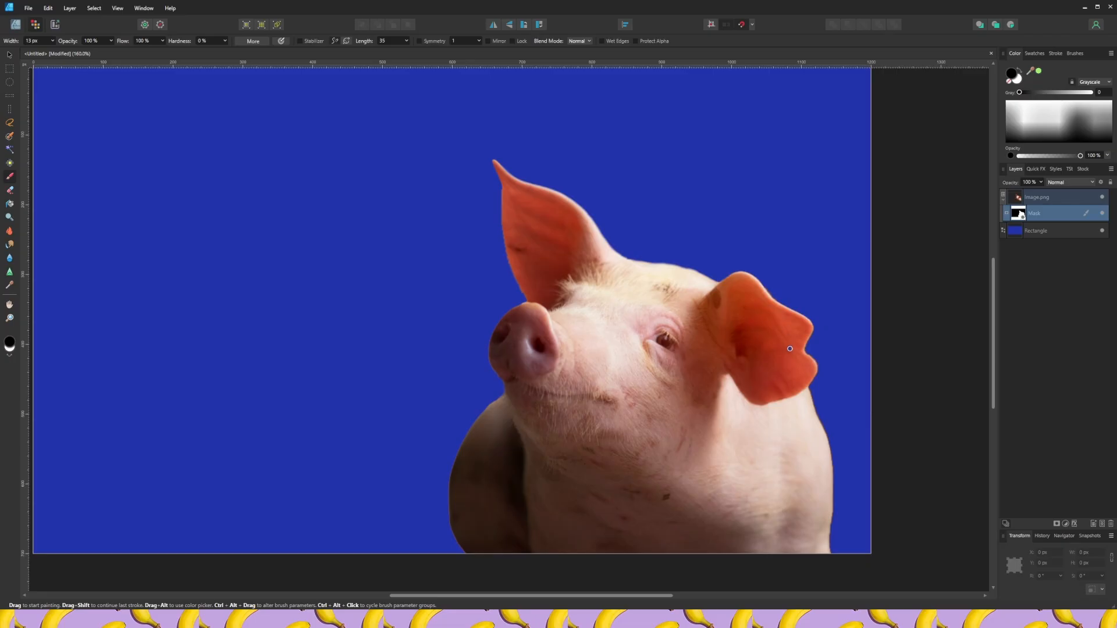
pyautogui.keyDown('ctrl'); pyautogui.scroll(-2, 789, 349); pyautogui.keyUp('ctrl')
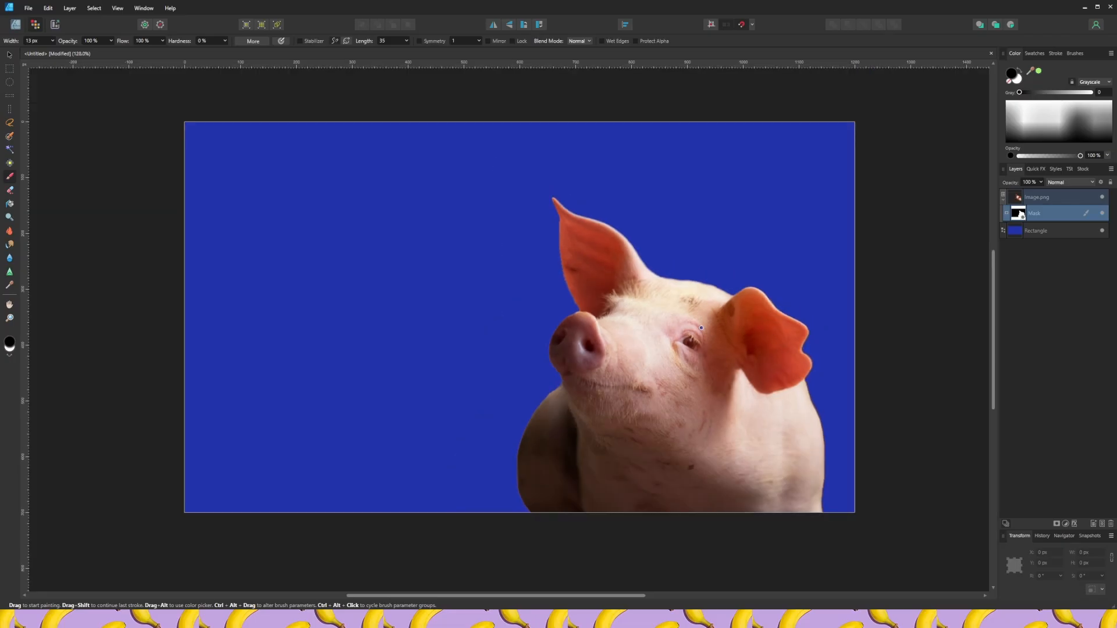
pyautogui.click(1100, 231)
# Step: Compare the JPEG and PNG export previews of the pig cutout for background transparency, and cancel the export
pyautogui.click(1012, 200)
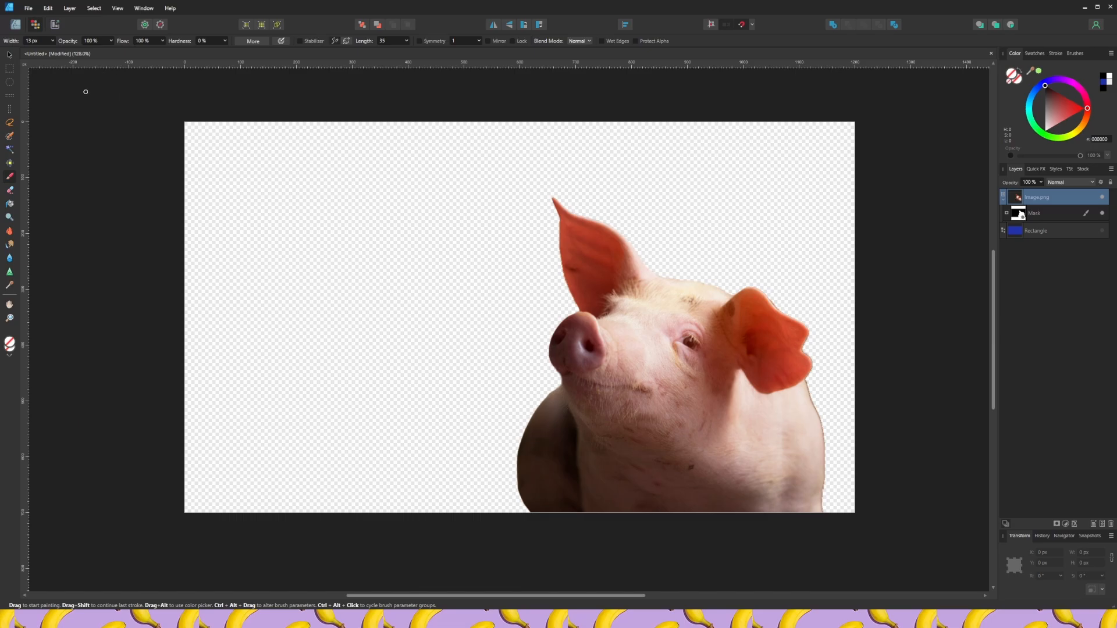
pyautogui.click(30, 10)
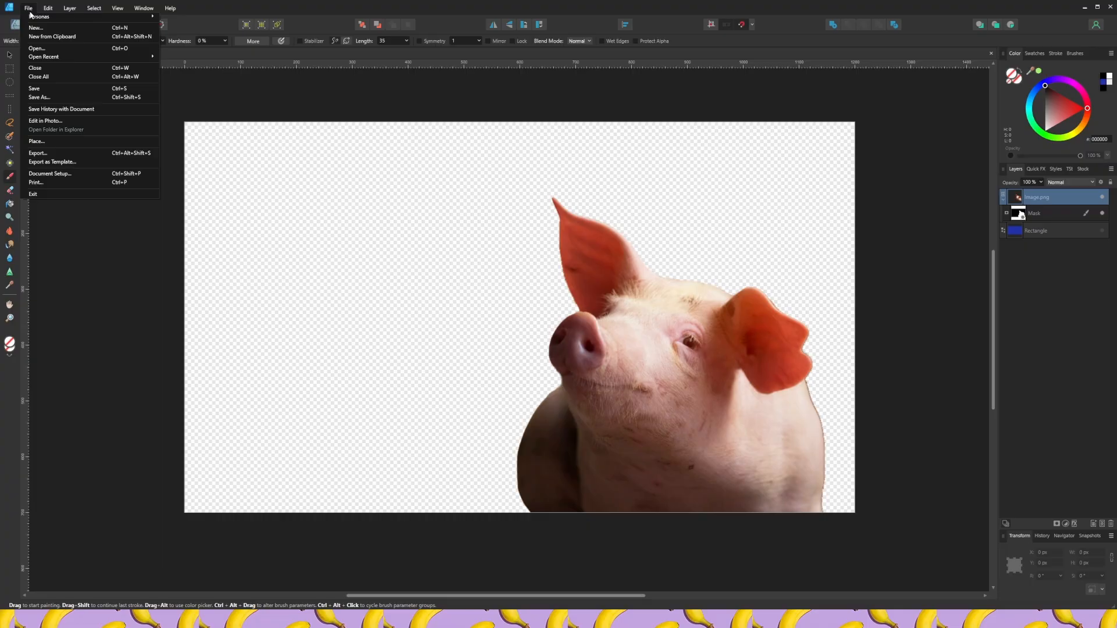
pyautogui.click(65, 156)
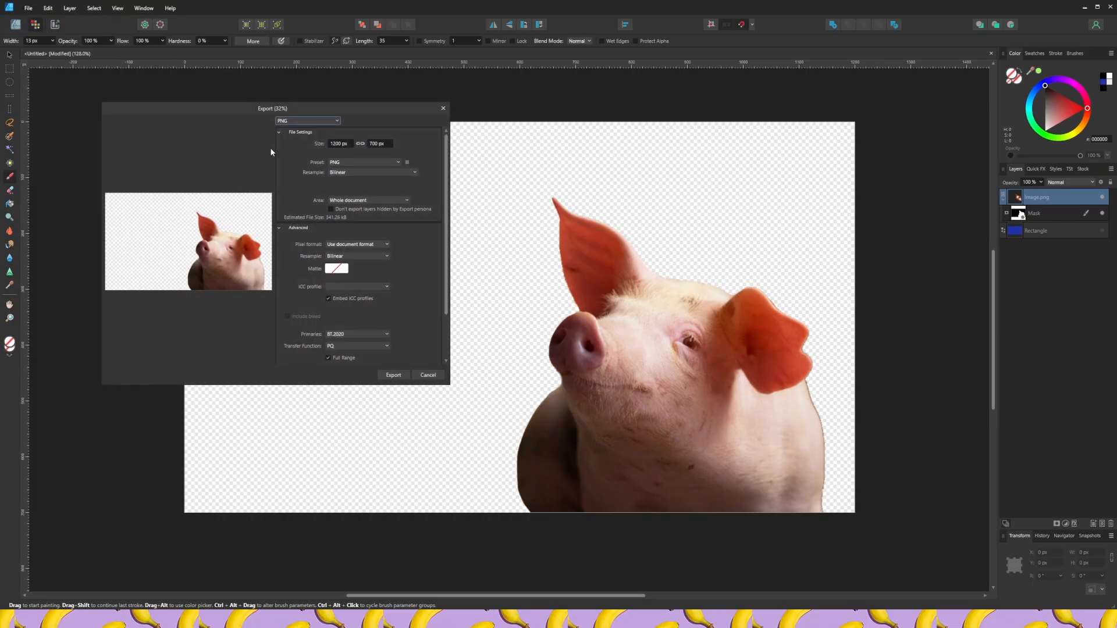
pyautogui.click(288, 120)
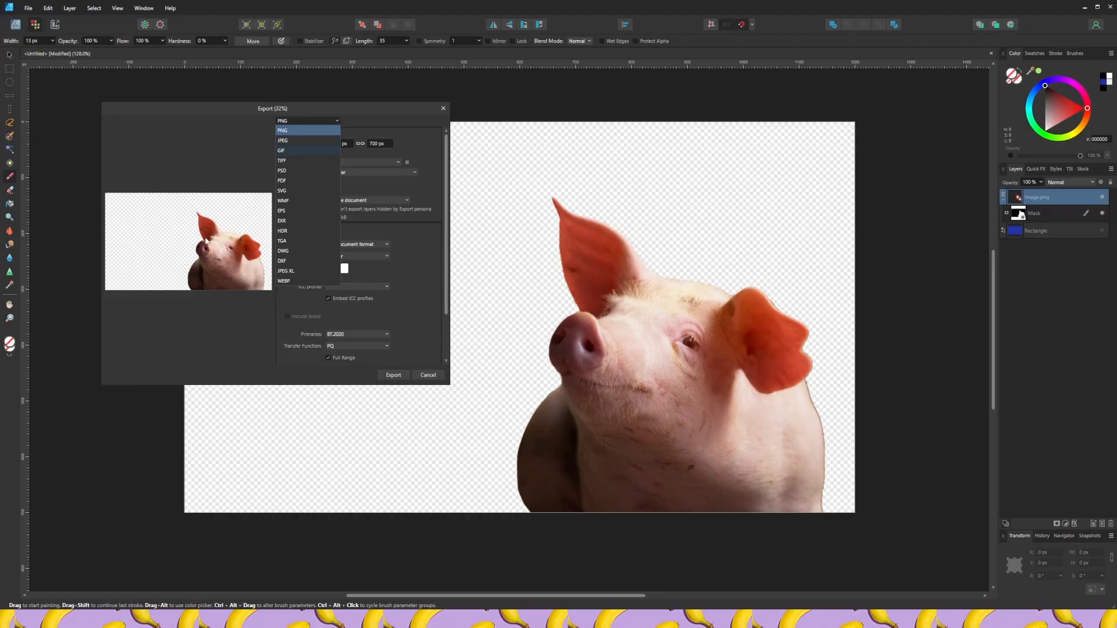
pyautogui.click(289, 141)
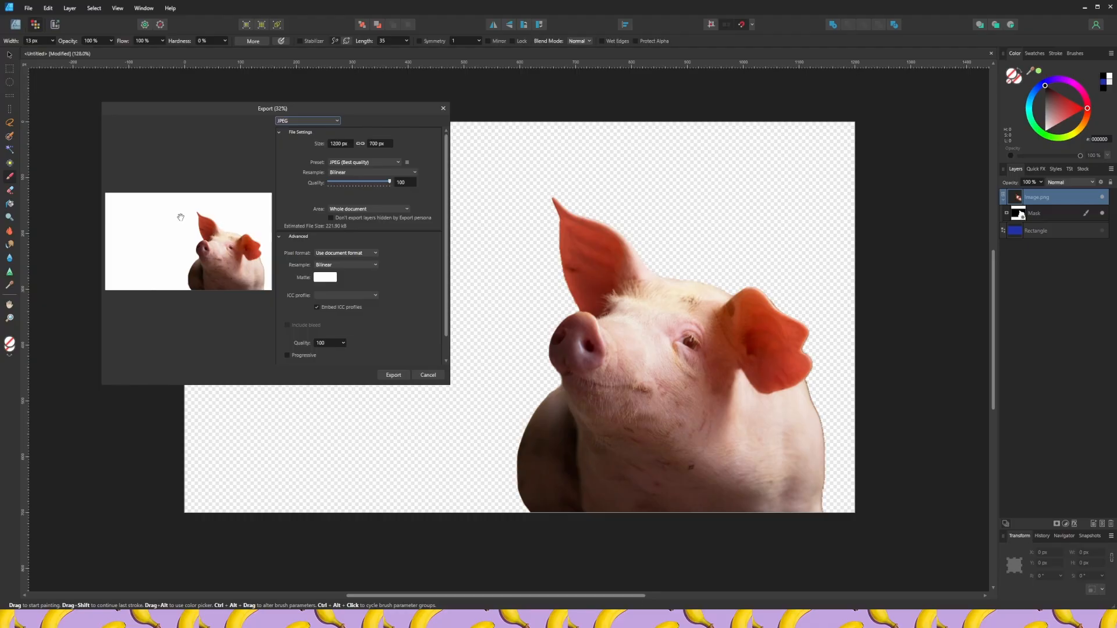
pyautogui.click(297, 122)
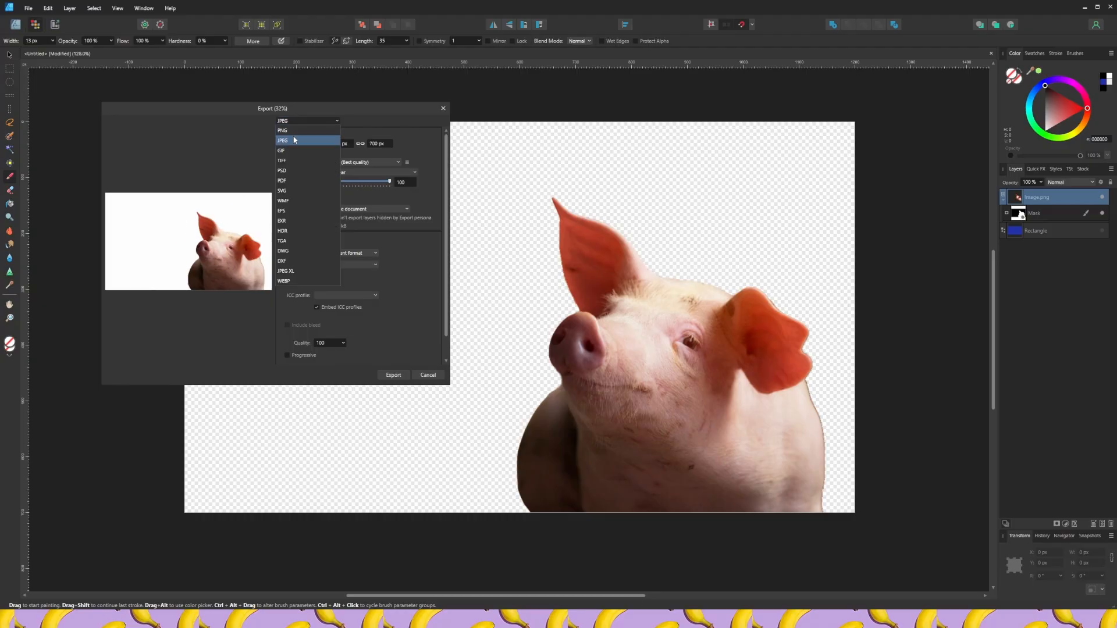
pyautogui.click(293, 133)
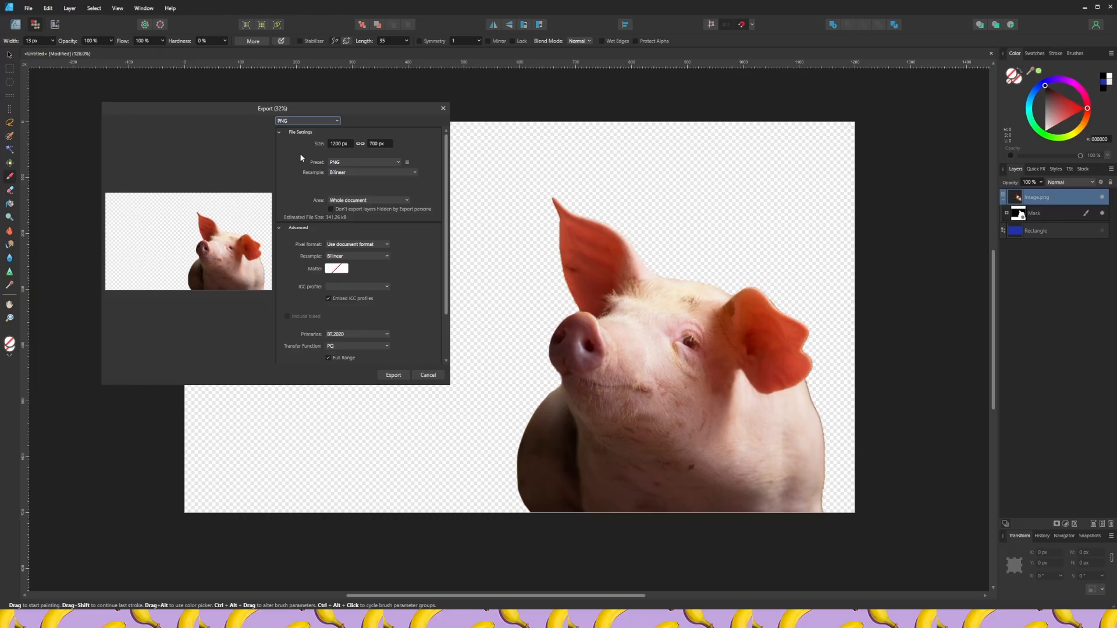
pyautogui.click(427, 375)
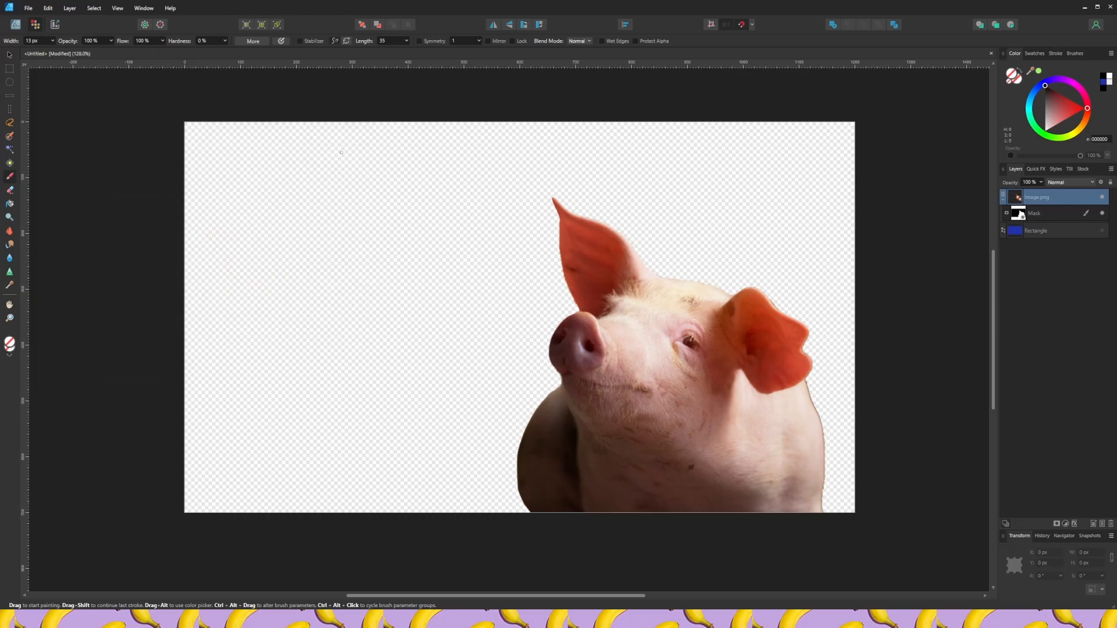